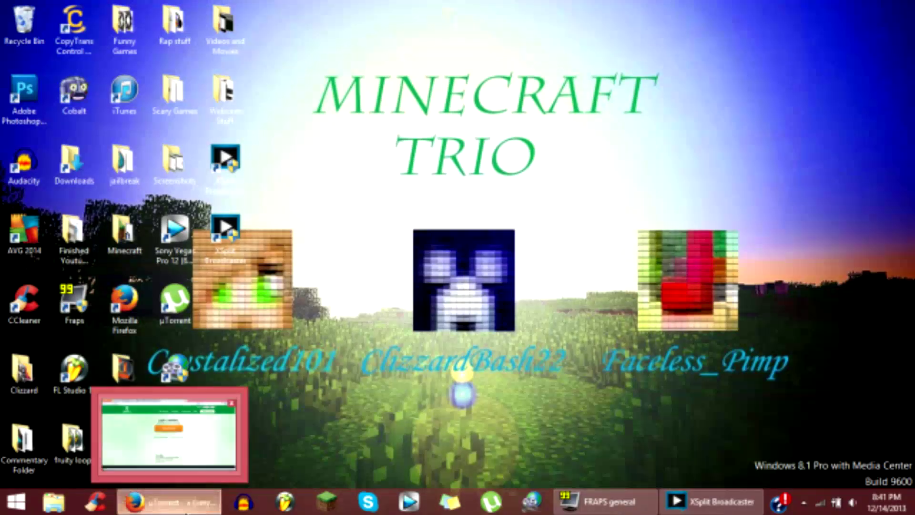
Check the ccleaner results on The Pirate Bay in Firefox, then minimize it and launch CCleaner
left_click(169, 502)
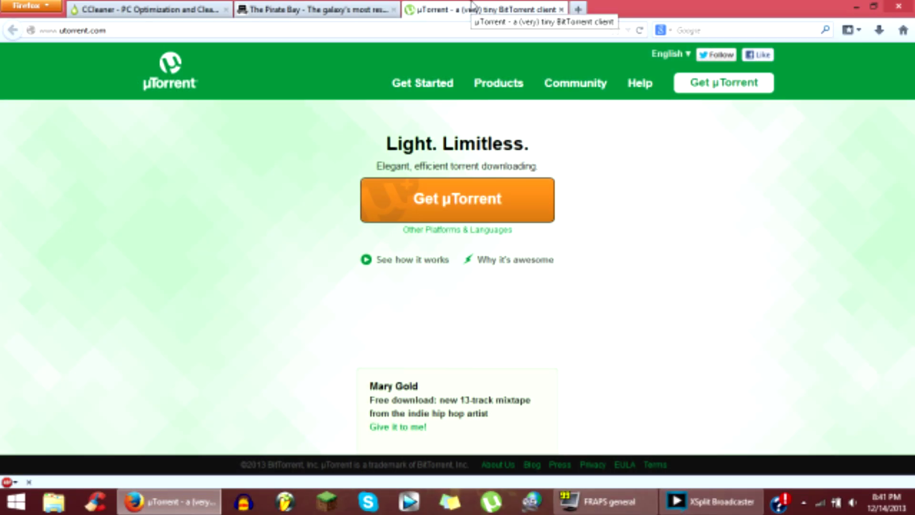
left_click(312, 9)
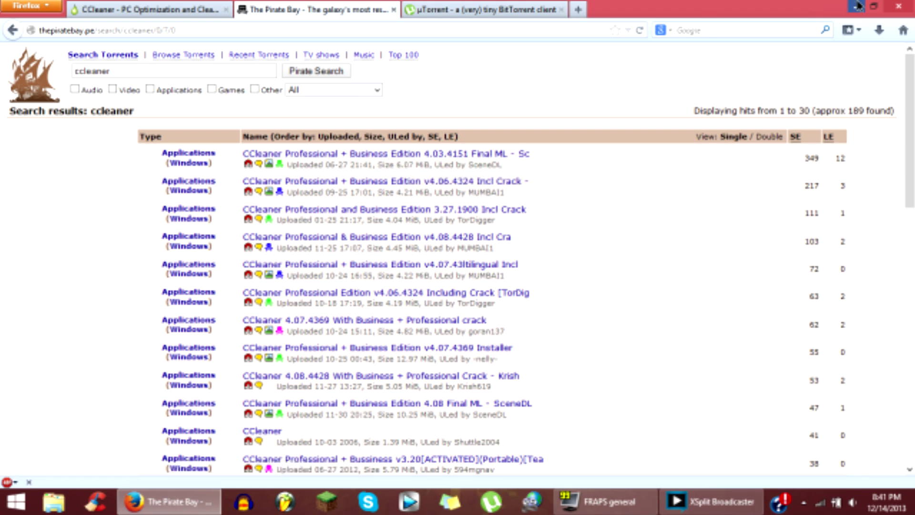
key("super+d")
double_click(42, 299)
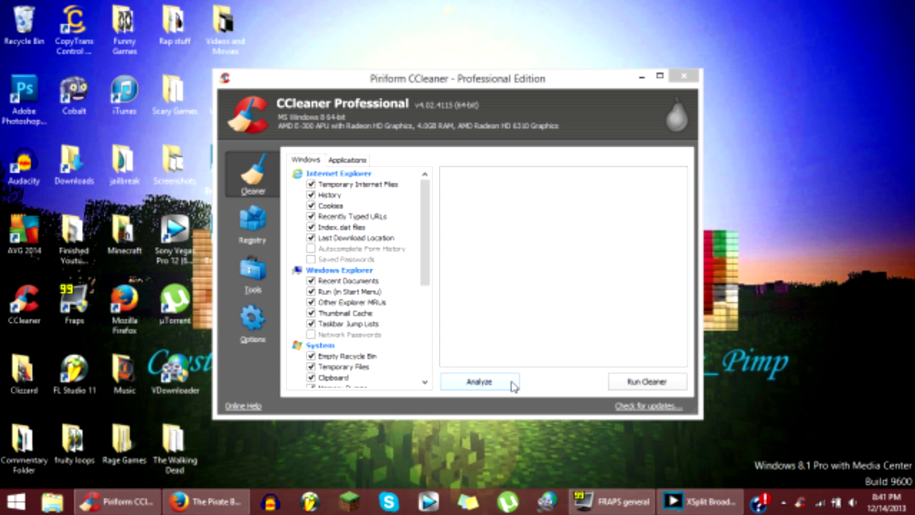
Analyze and clean the temporary and browser junk files, removing 108.1 MB
left_click(479, 382)
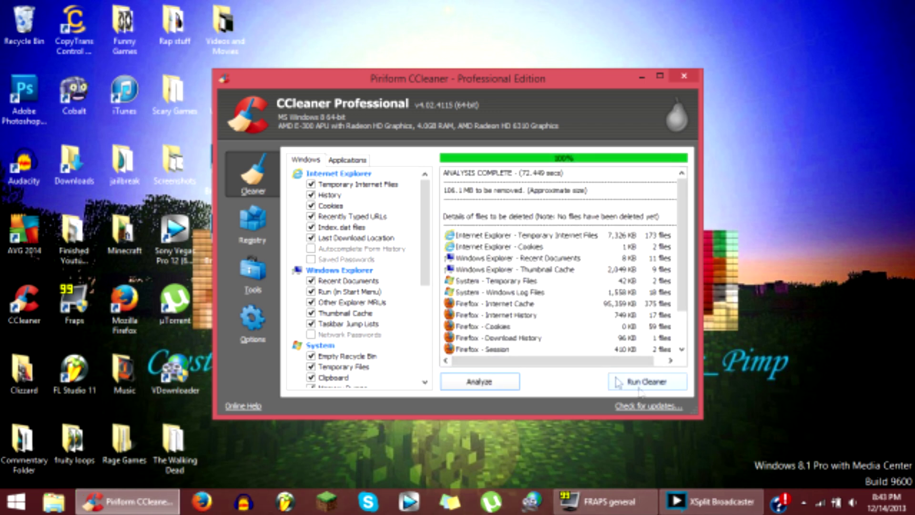
left_click(641, 389)
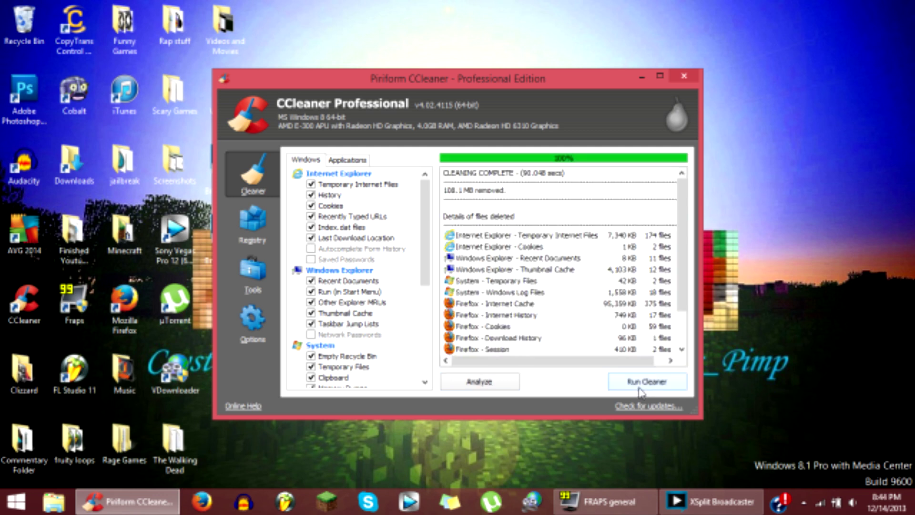
Scan the registry and fix all six issues without a backup, then exit CCleaner
left_click(249, 225)
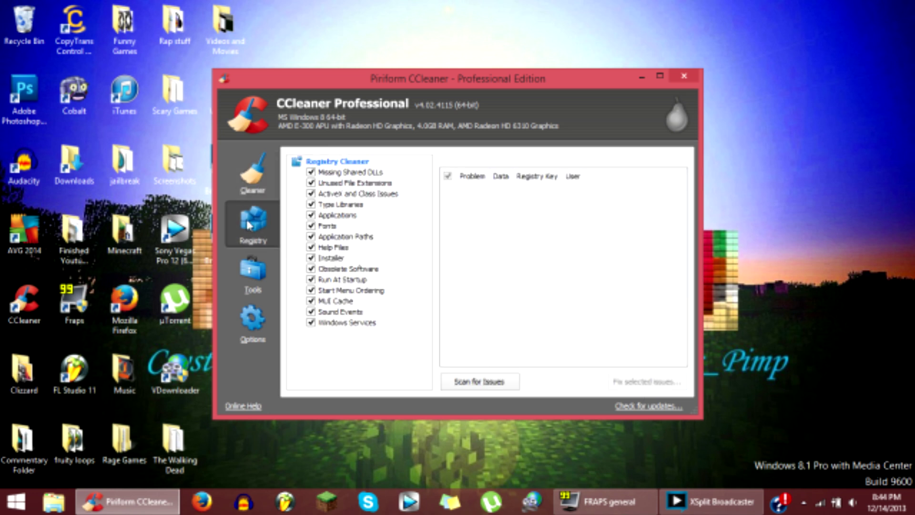
left_click(502, 383)
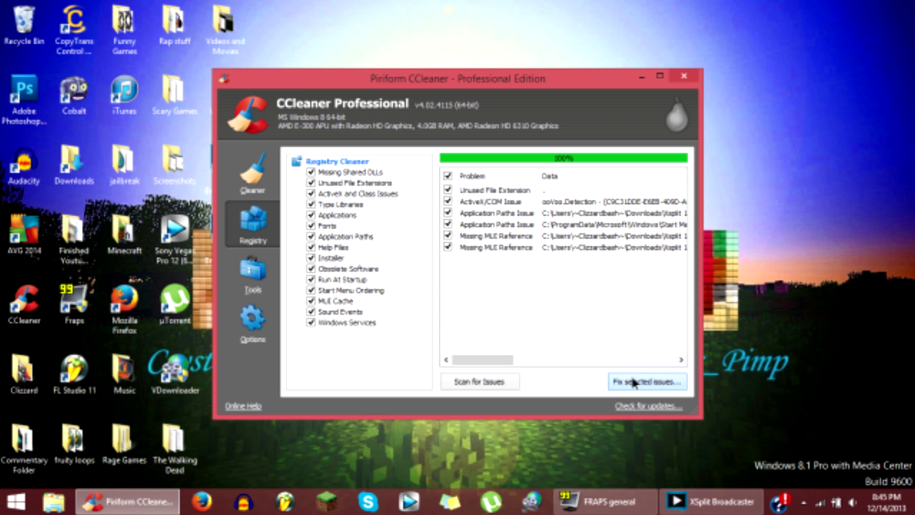
left_click(631, 375)
left_click(491, 280)
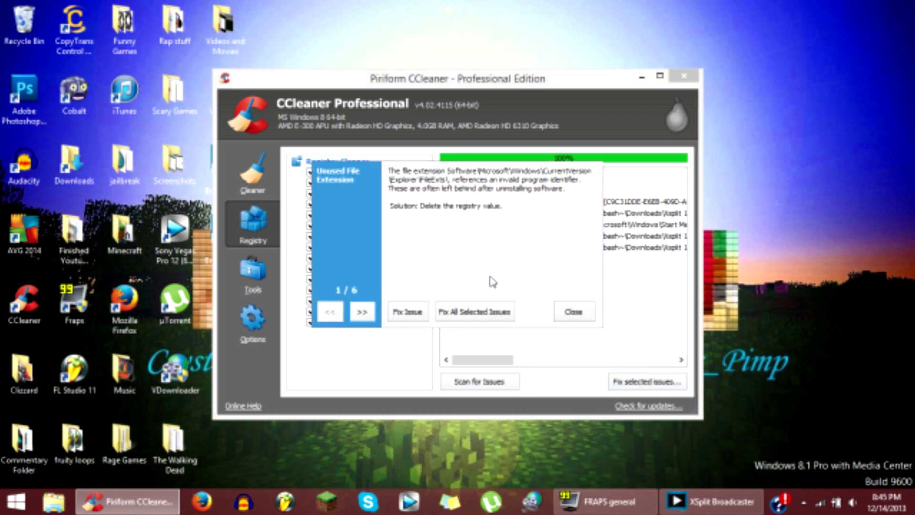
left_click(487, 313)
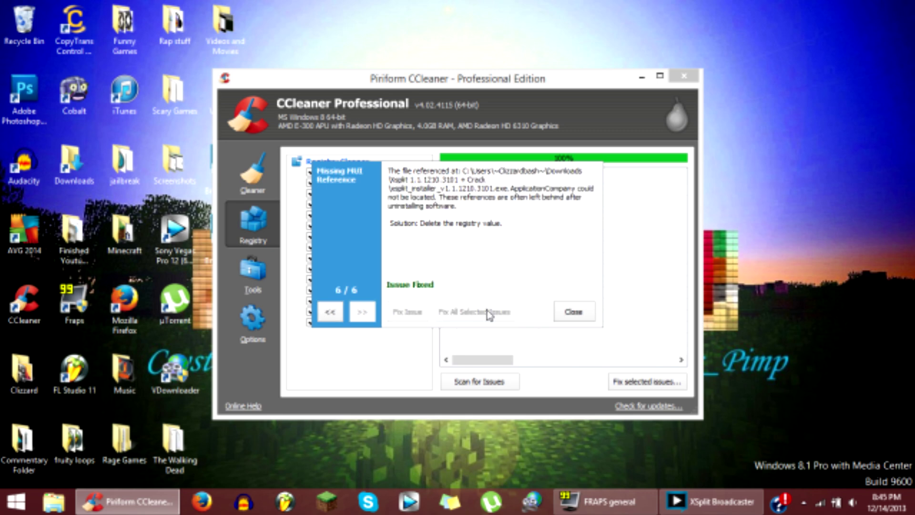
left_click(586, 311)
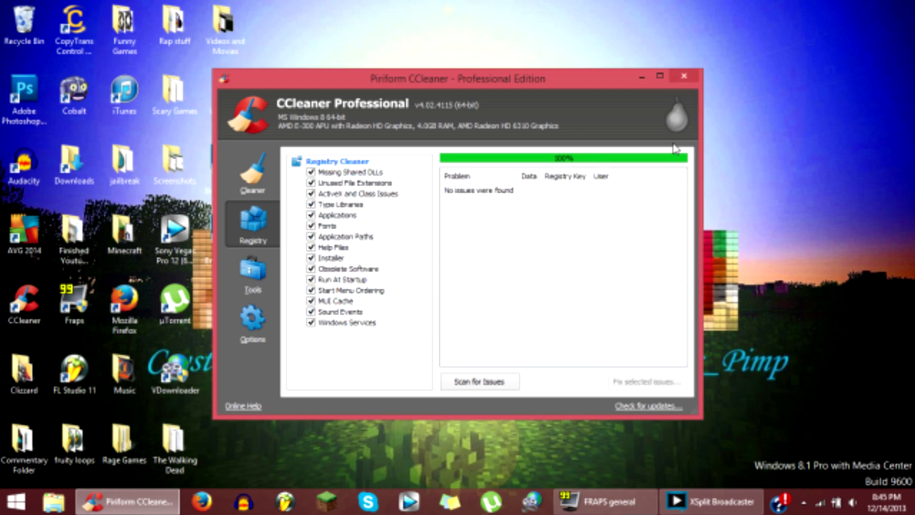
left_click(684, 77)
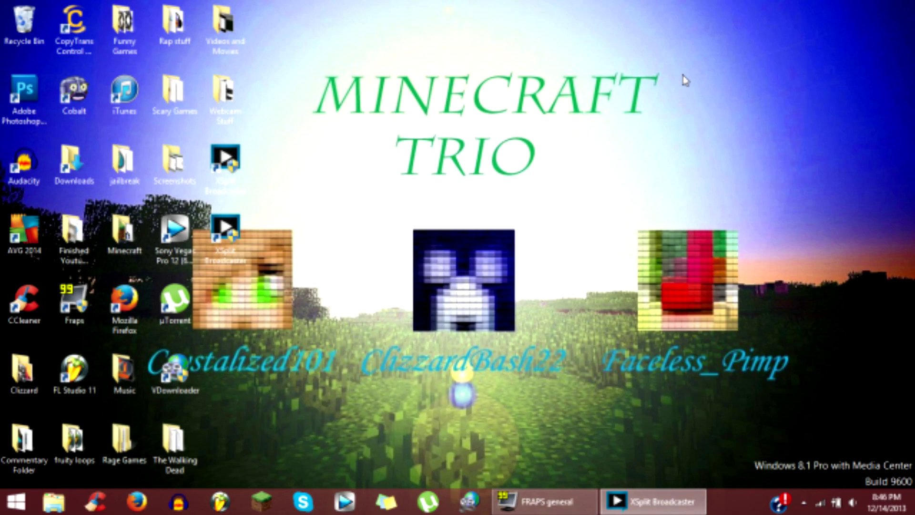
key("super")
key("super+r")
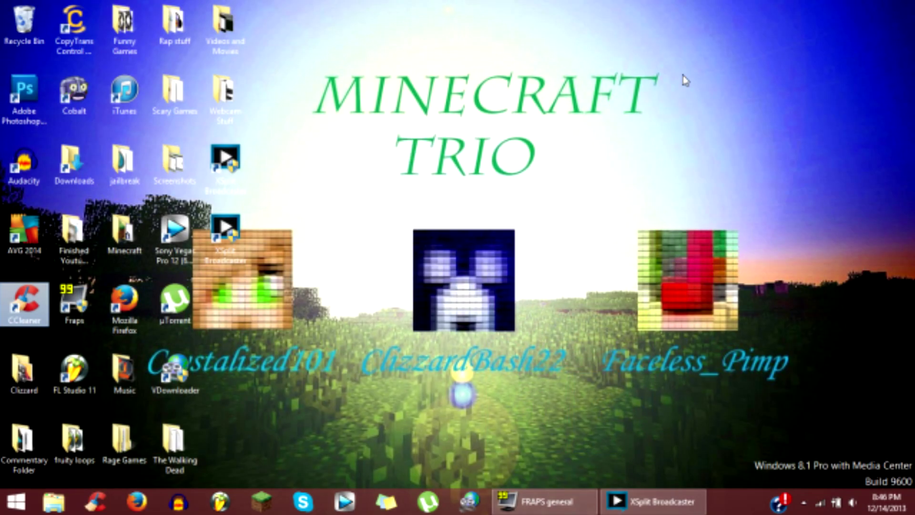
type("msconfig")
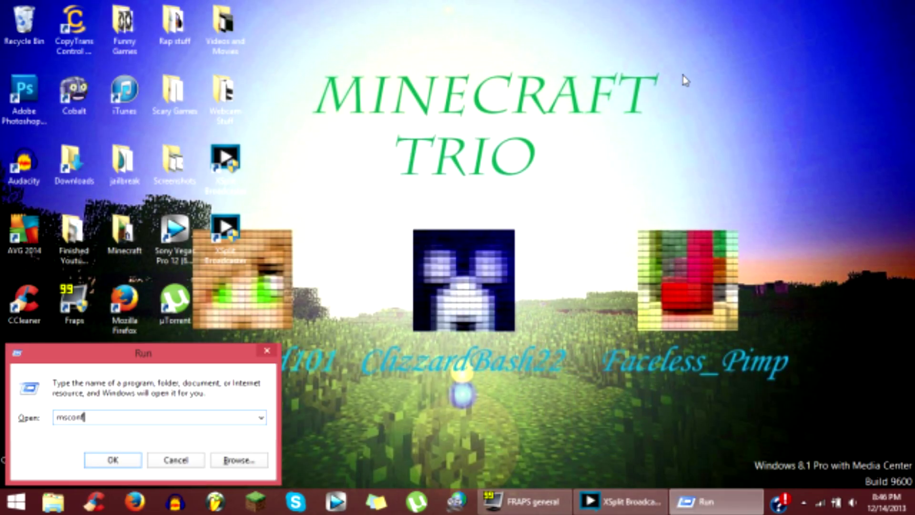
key("Return")
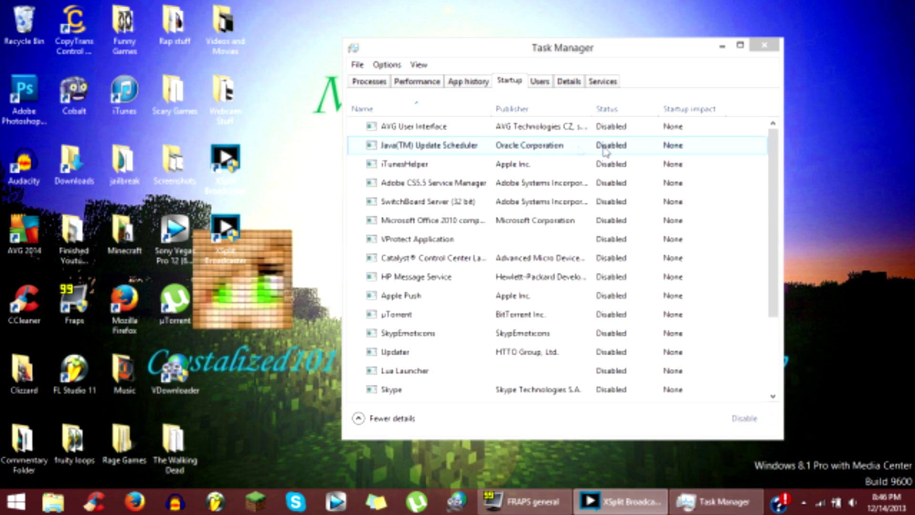
left_click(773, 179)
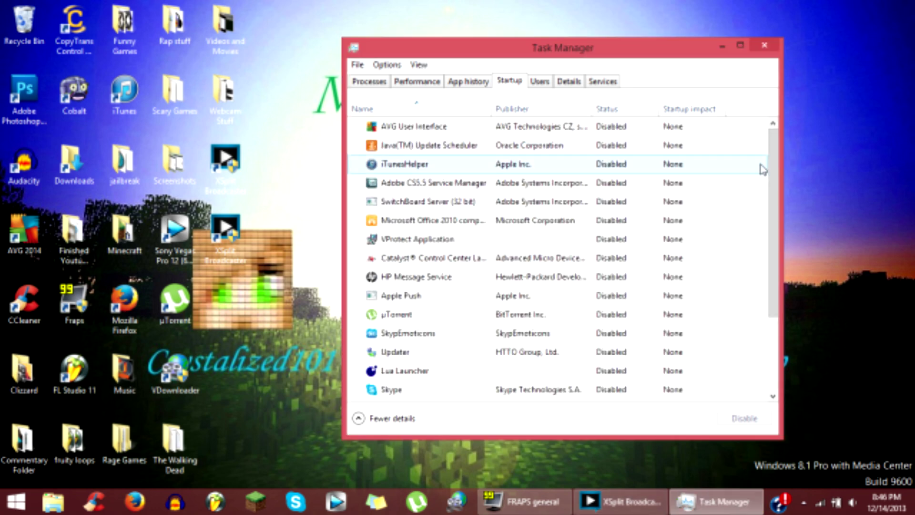
left_click_drag(772, 200, 773, 287)
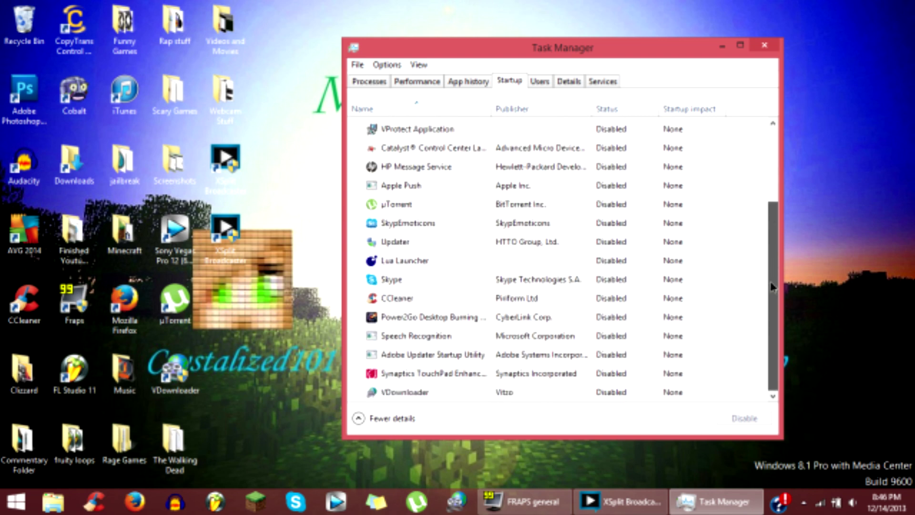
scroll(667, 215, "up", 2)
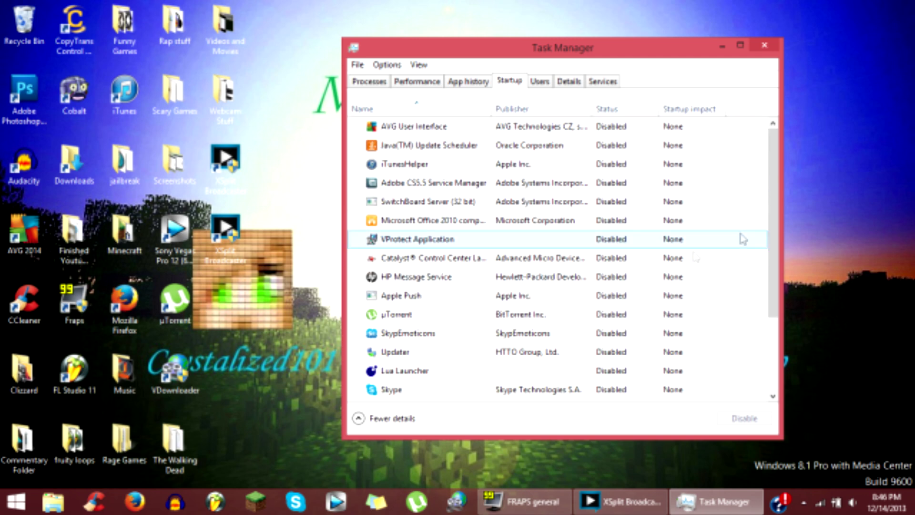
left_click_drag(770, 239, 771, 329)
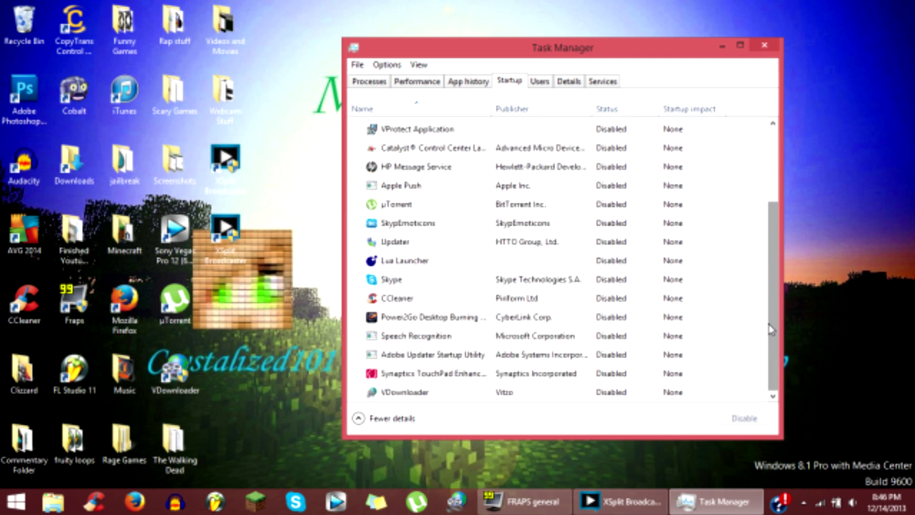
left_click(763, 46)
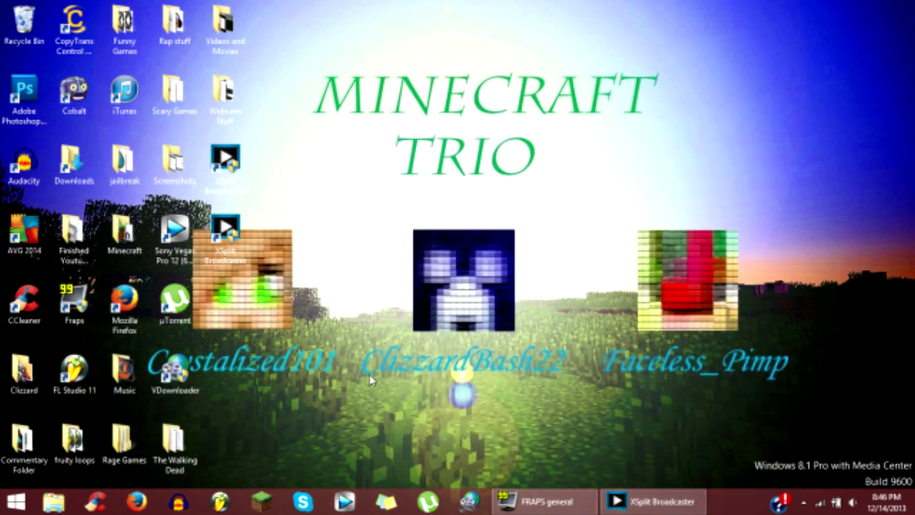
key("super+x")
Set visual effects to Custom, keeping Peek, thumbnails, window dragging contents, combo sliding and smooth fonts
key("Escape")
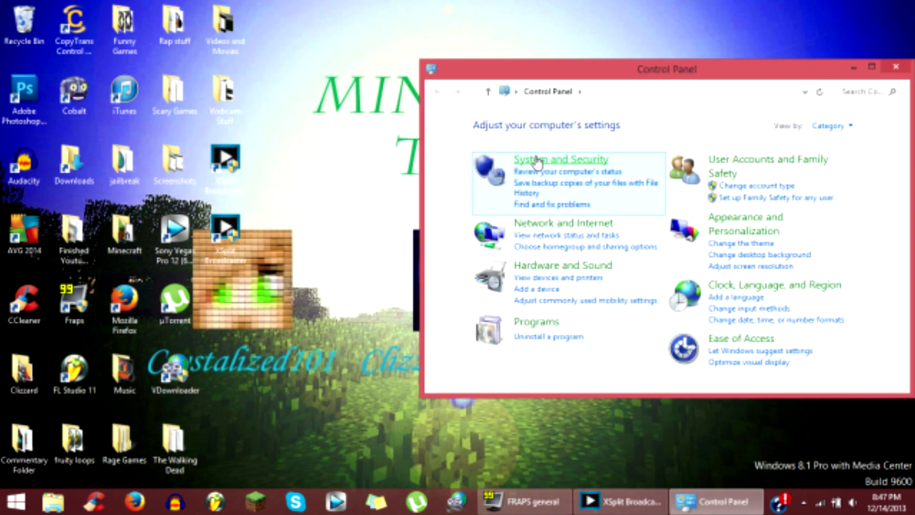
left_click(534, 161)
left_click(617, 212)
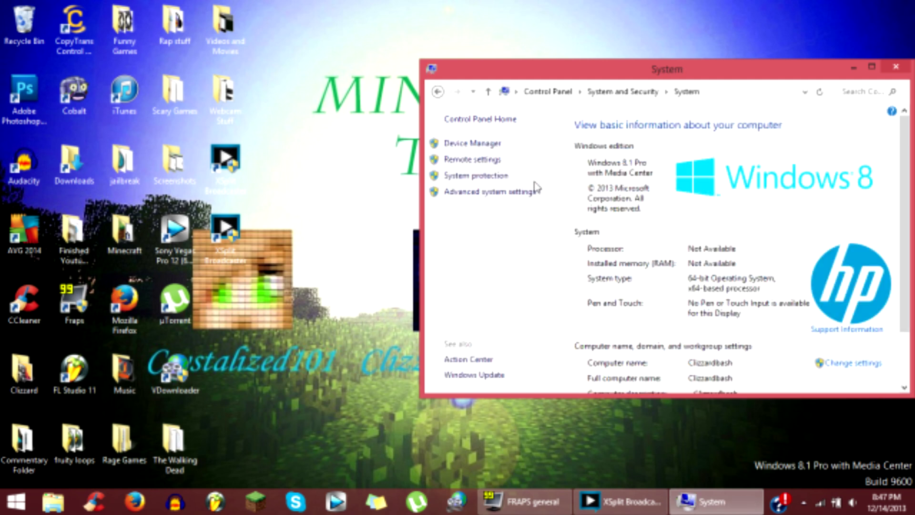
left_click(520, 193)
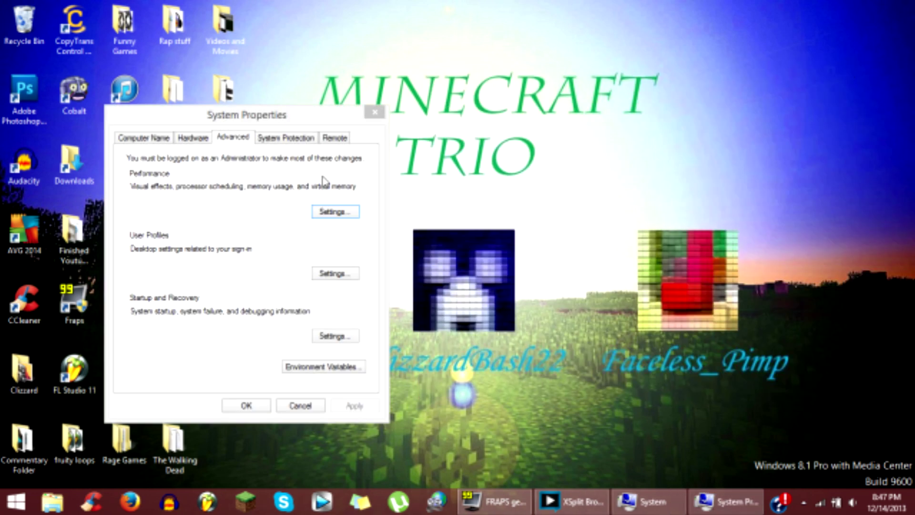
left_click(329, 215)
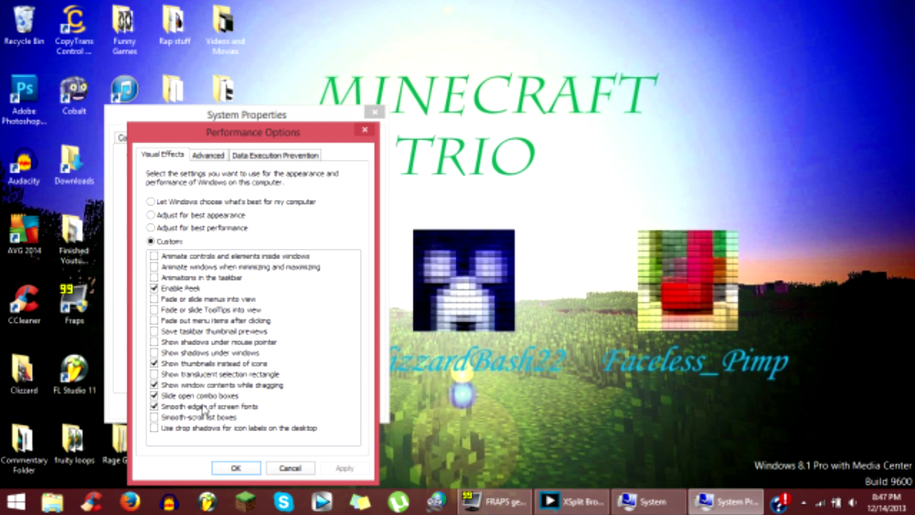
left_click(236, 468)
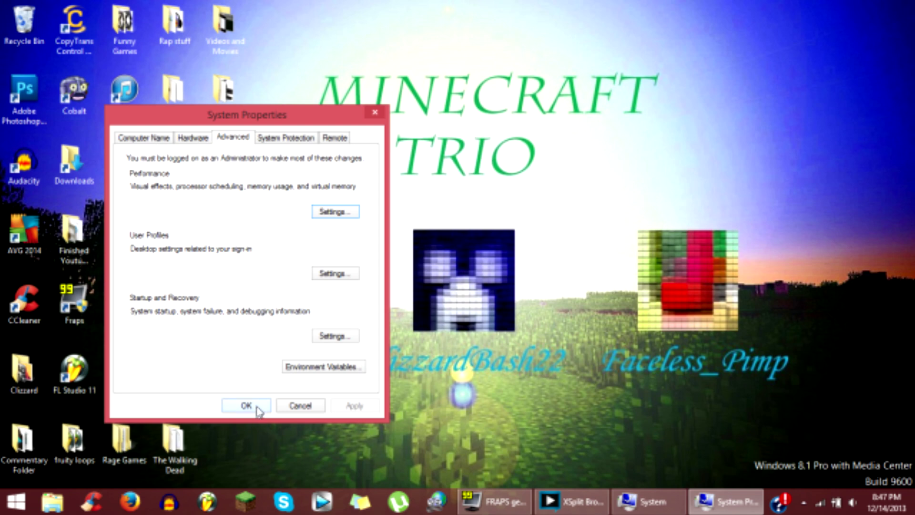
left_click(256, 407)
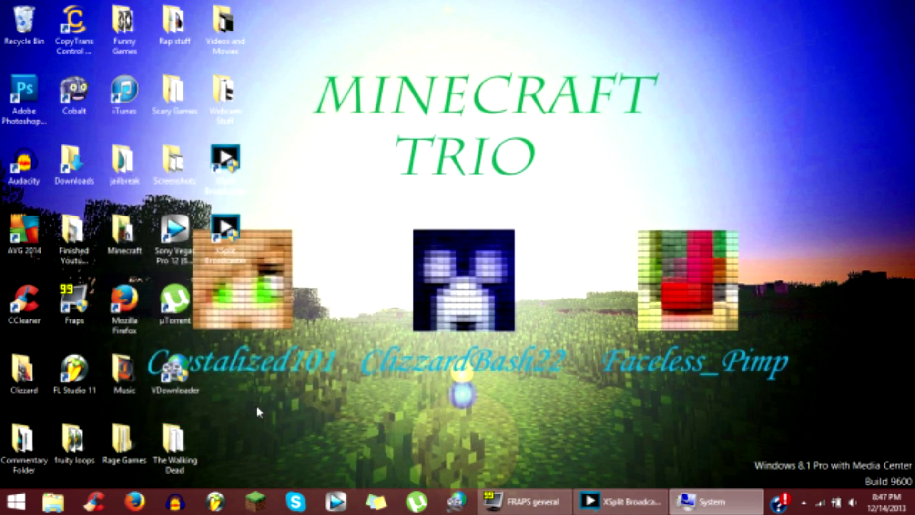